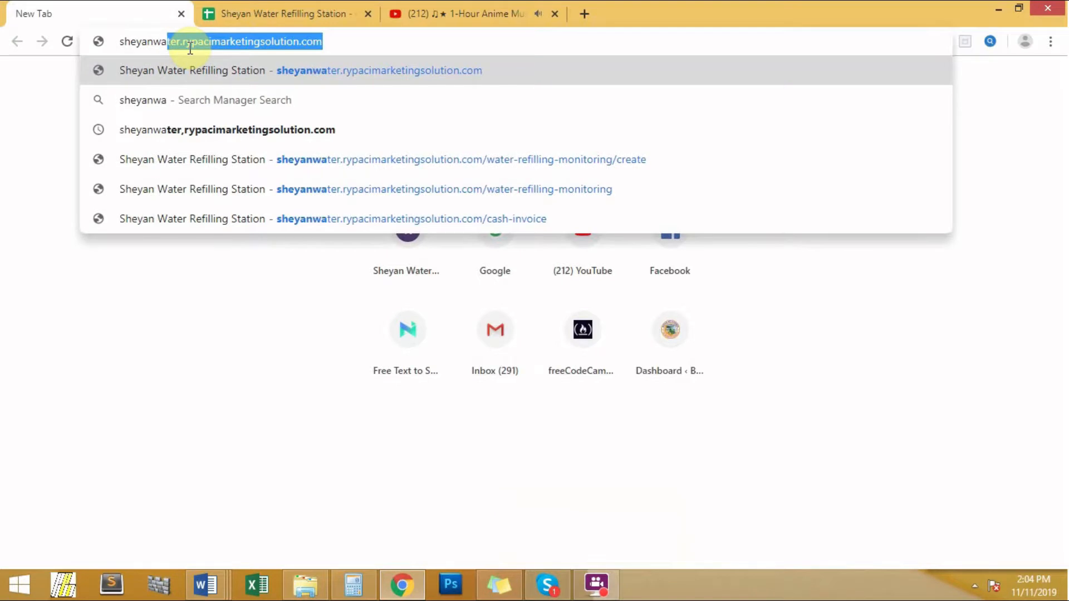
Go to sheyanwater.rypacimarketingsolution.com in Chrome
{"action": "type", "text": ".r"}
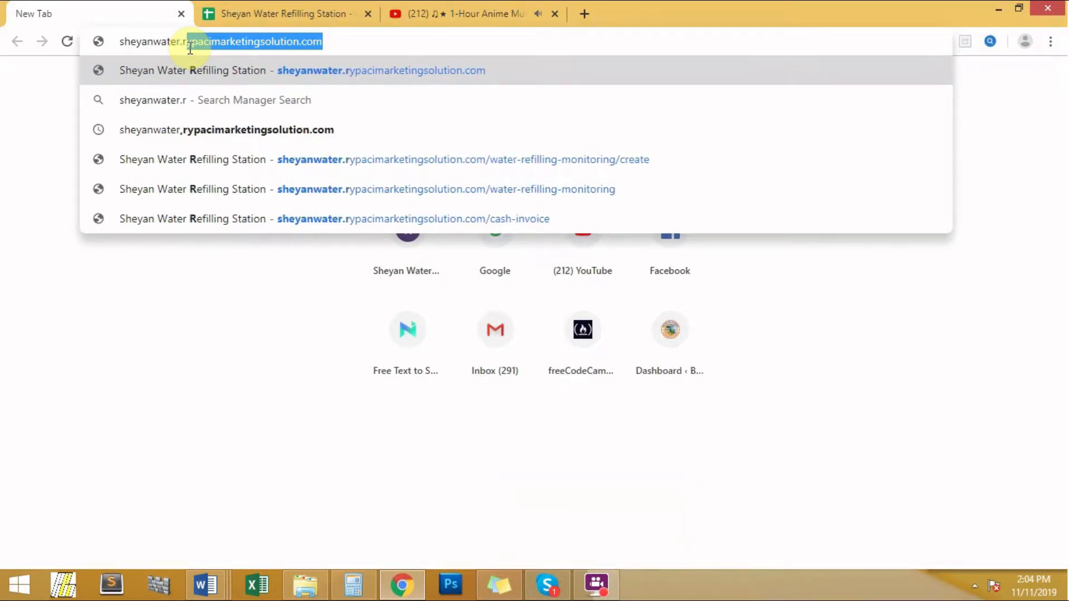
{"action": "type", "text": "ypaci"}
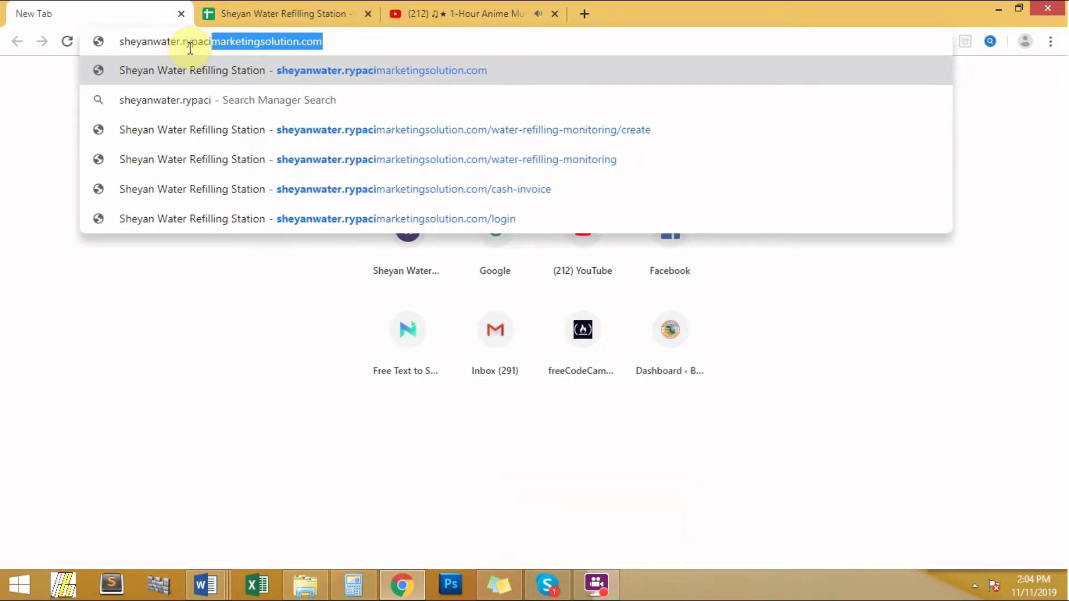
{"action": "type", "text": "marketingsolo"}
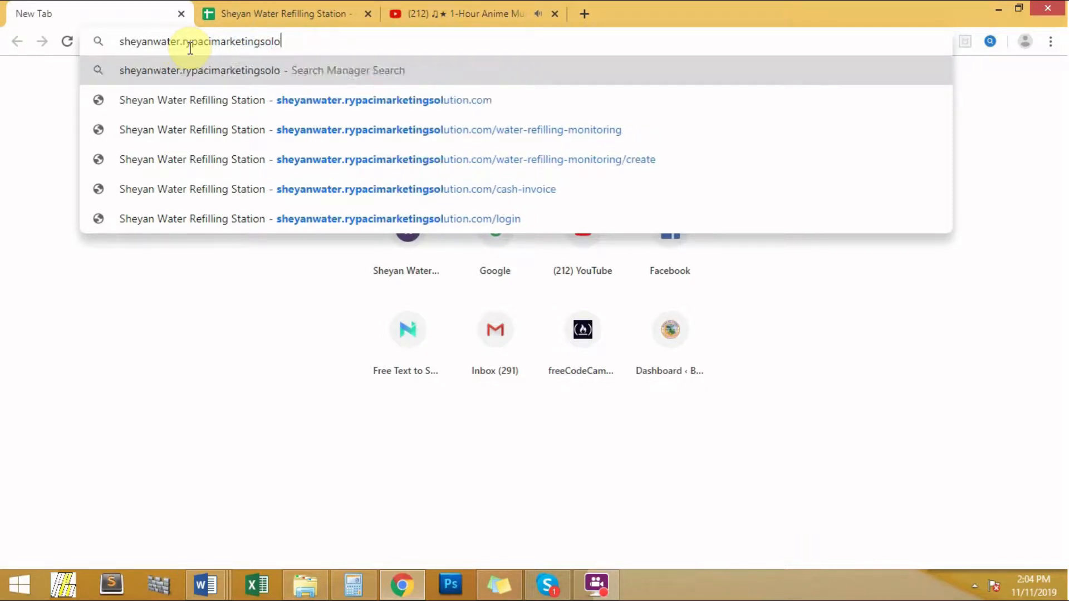
{"action": "key", "text": "BackSpace"}
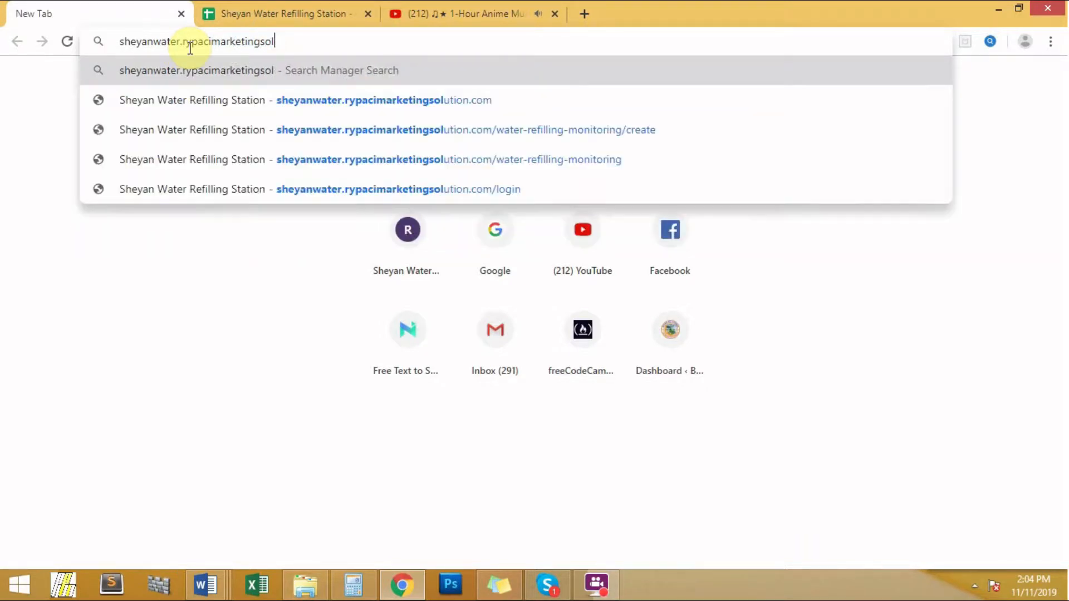
{"action": "type", "text": "ution.com"}
{"action": "key", "text": "Return"}
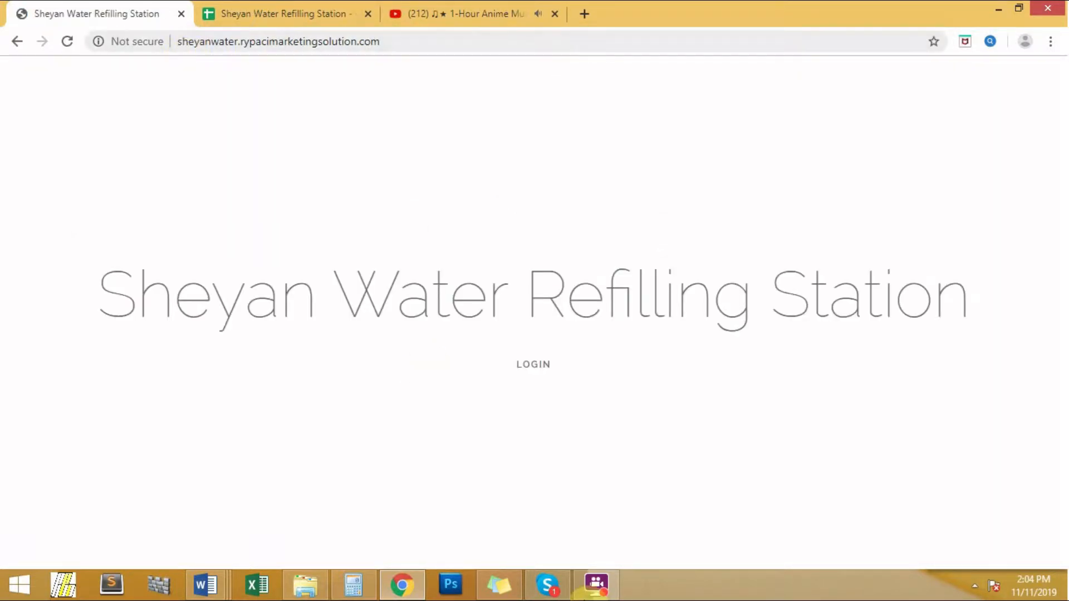
Log in to Botkeeping with the station account's e-mail and password
{"action": "left_click", "coordinate": [517, 375]}
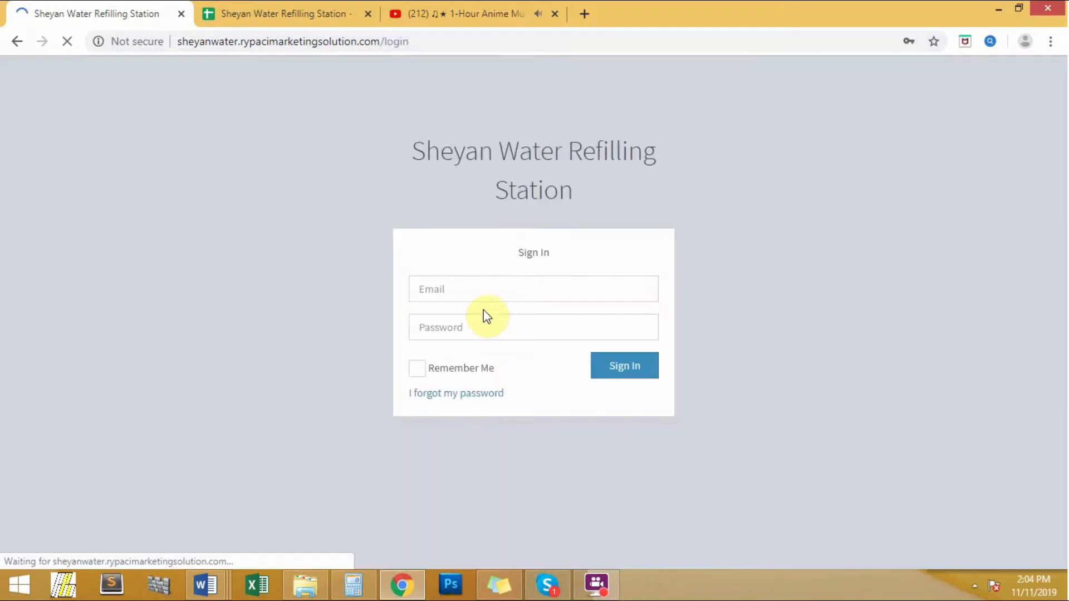
{"action": "left_click", "coordinate": [479, 288]}
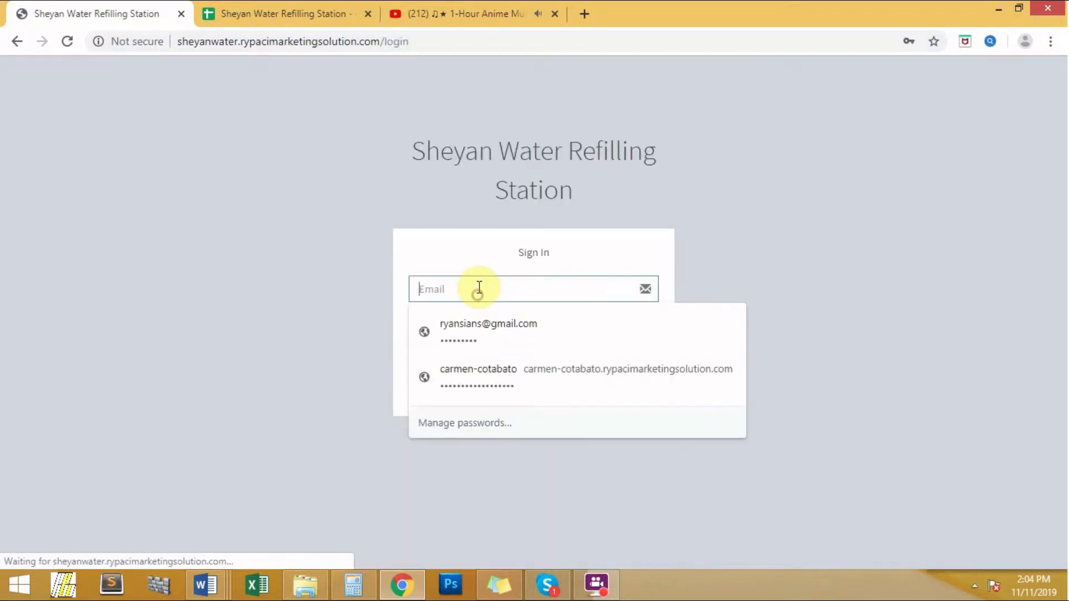
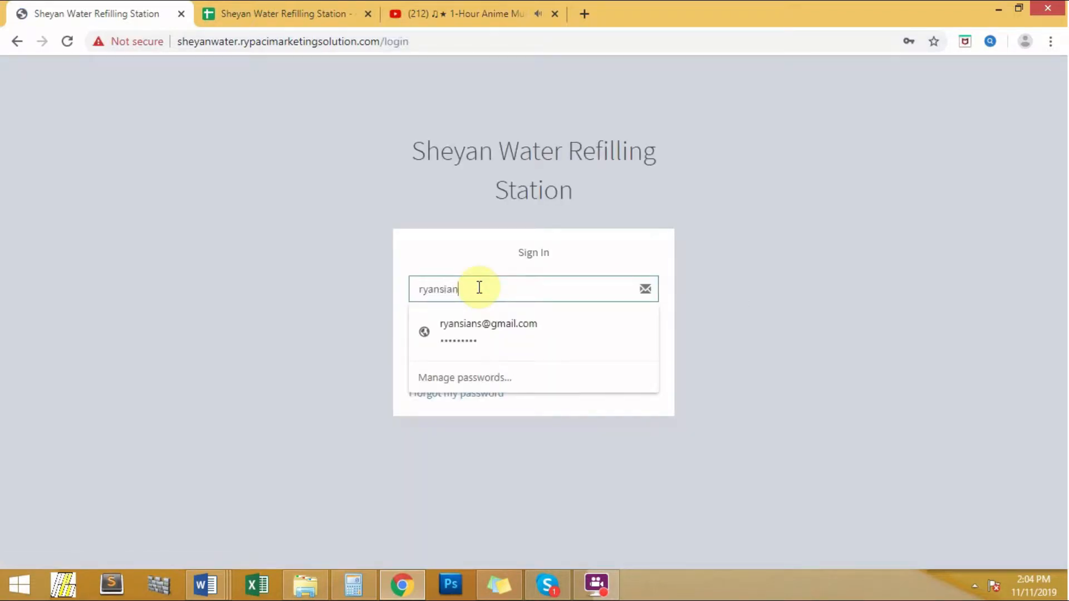
{"action": "key", "text": "Tab"}
{"action": "left_click", "coordinate": [603, 288]}
{"action": "key", "text": "BackSpace"}
{"action": "type", "text": "om"}
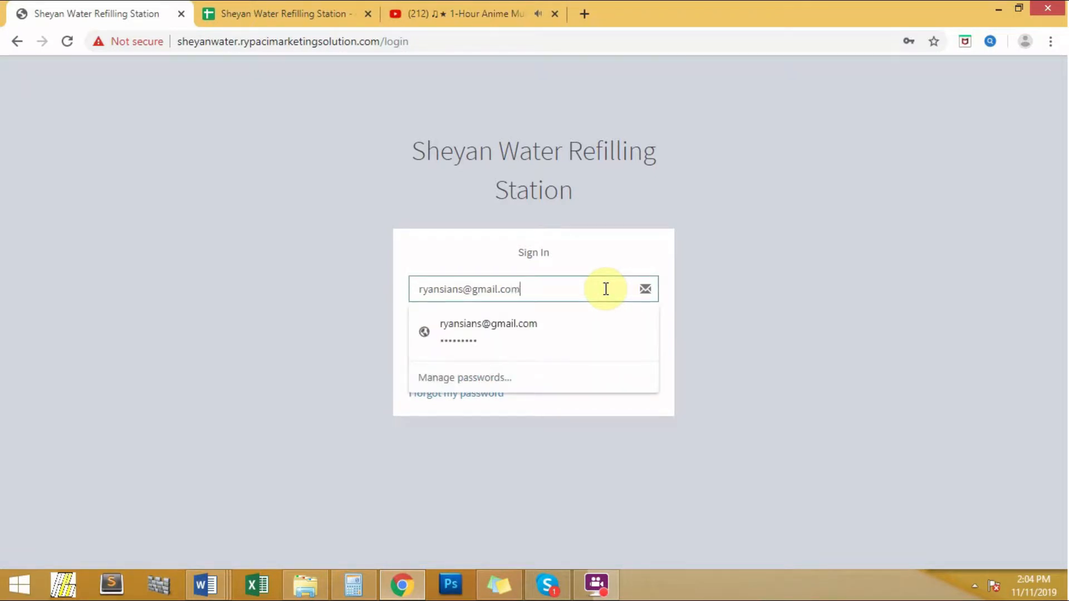
{"action": "key", "text": "Escape"}
{"action": "key", "text": "Tab"}
{"action": "type", "text": "•••••"}
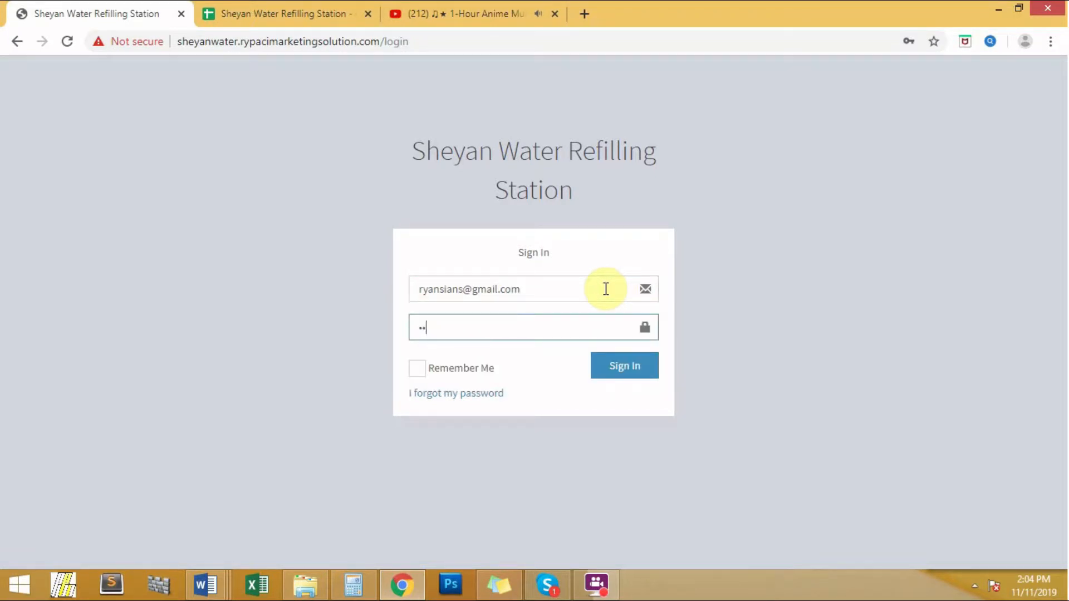
{"action": "type", "text": "••••"}
{"action": "left_click", "coordinate": [627, 364]}
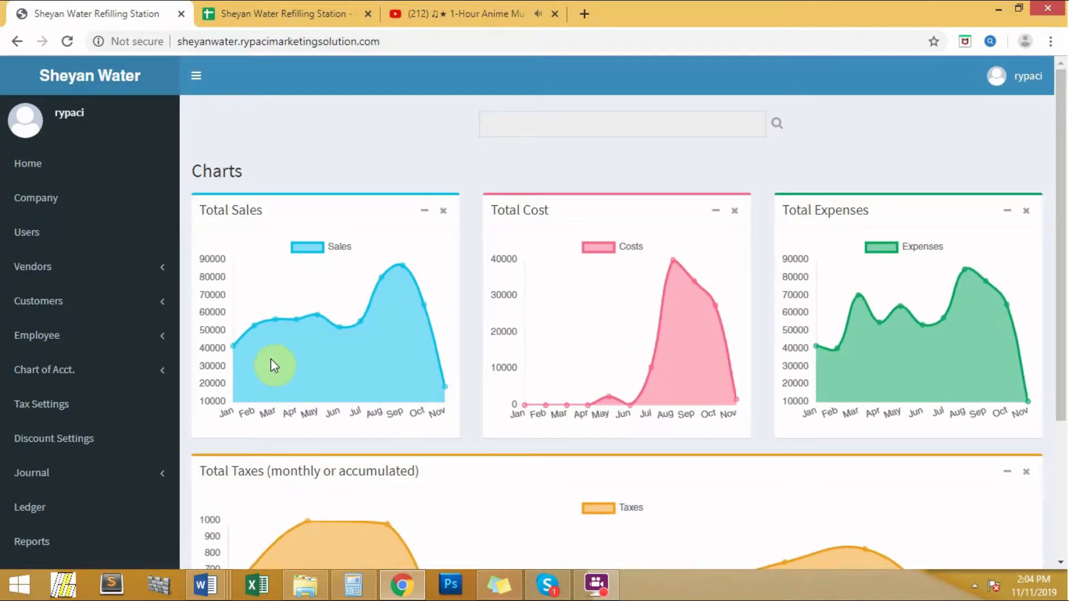
Go to Employee > Payroll in the sidebar
{"action": "left_click", "coordinate": [160, 343]}
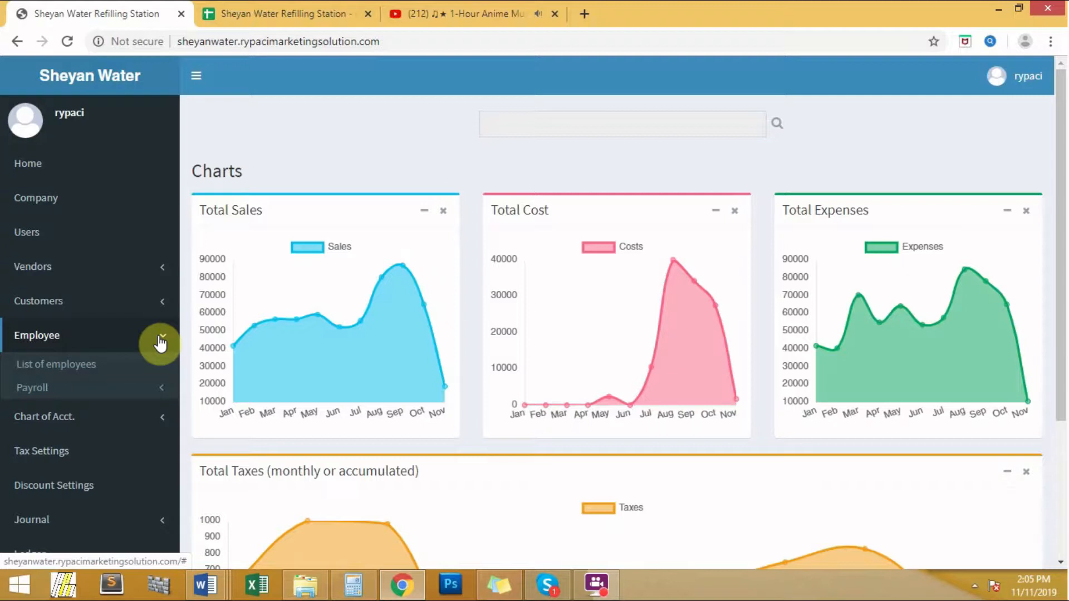
{"action": "left_click", "coordinate": [31, 391]}
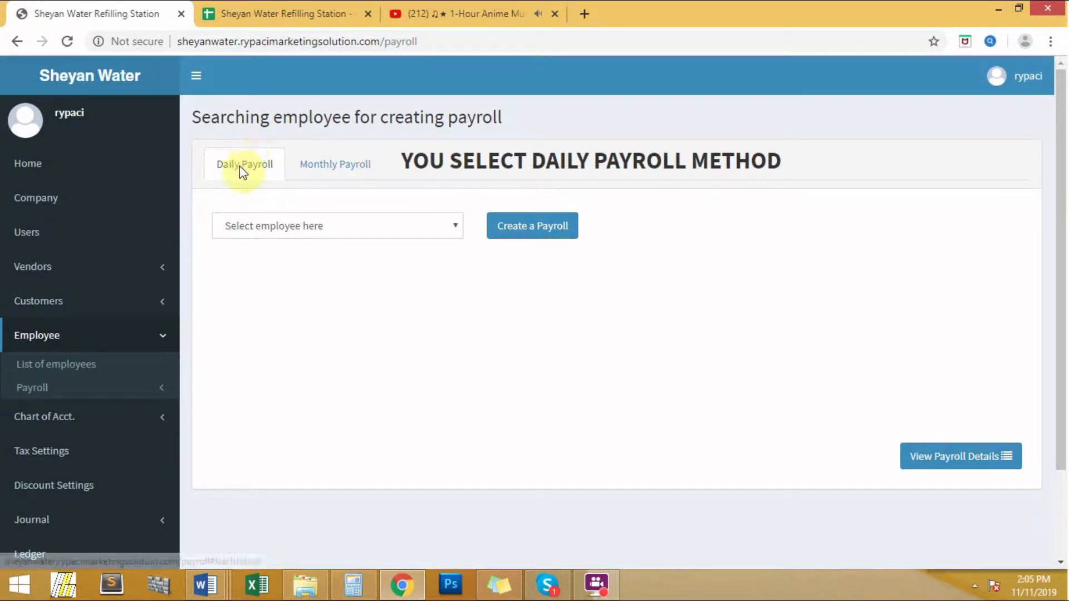
With the Daily Payroll method and employee Cash selected, create a payroll
{"action": "left_click", "coordinate": [316, 165]}
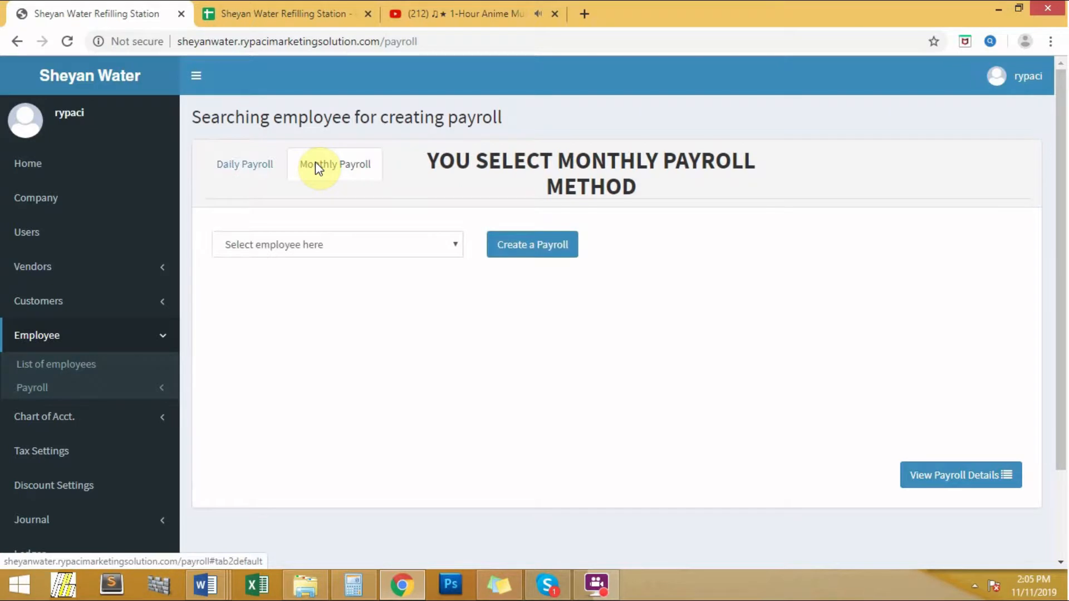
{"action": "left_click", "coordinate": [252, 162]}
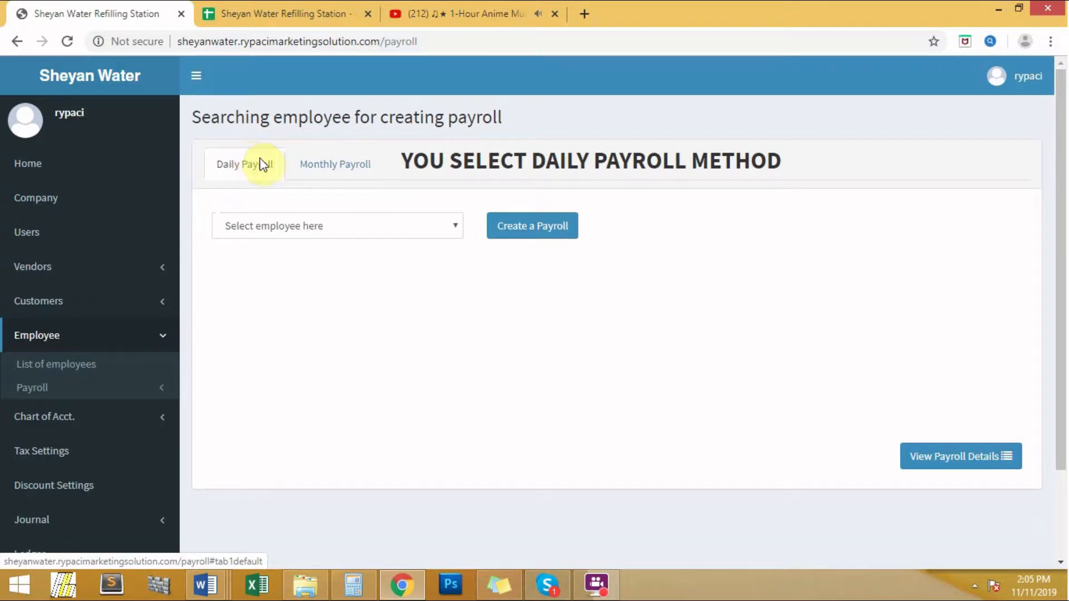
{"action": "left_click", "coordinate": [372, 226]}
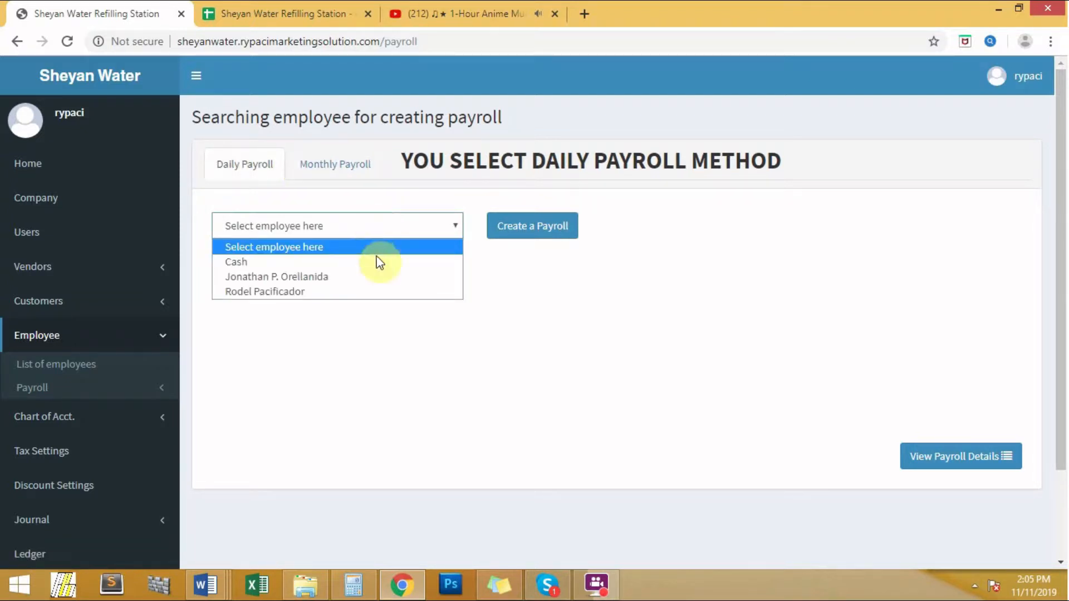
{"action": "left_click", "coordinate": [362, 262]}
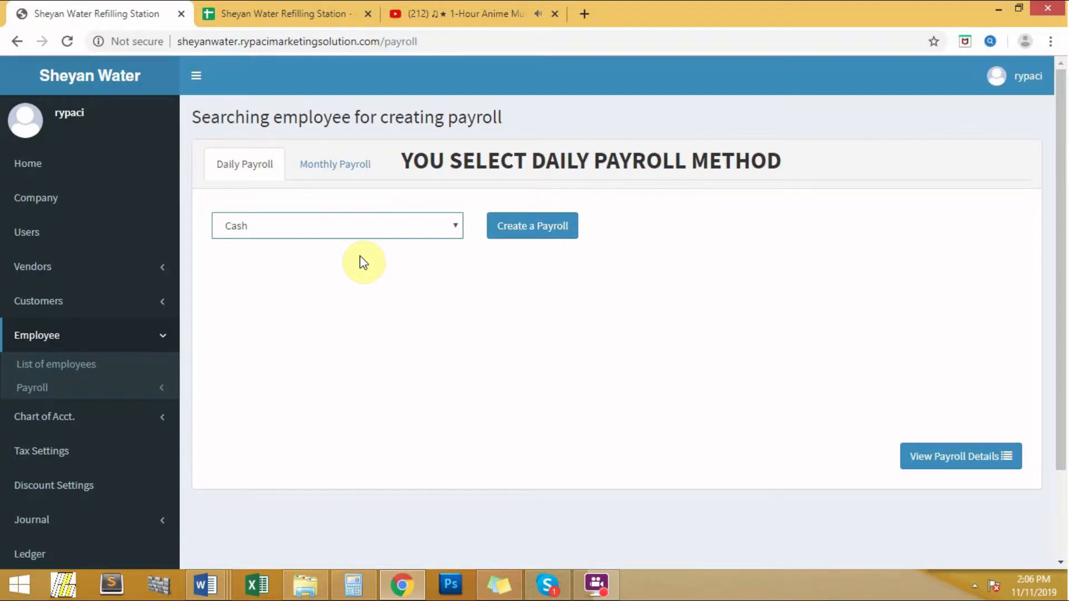
{"action": "left_click", "coordinate": [544, 225]}
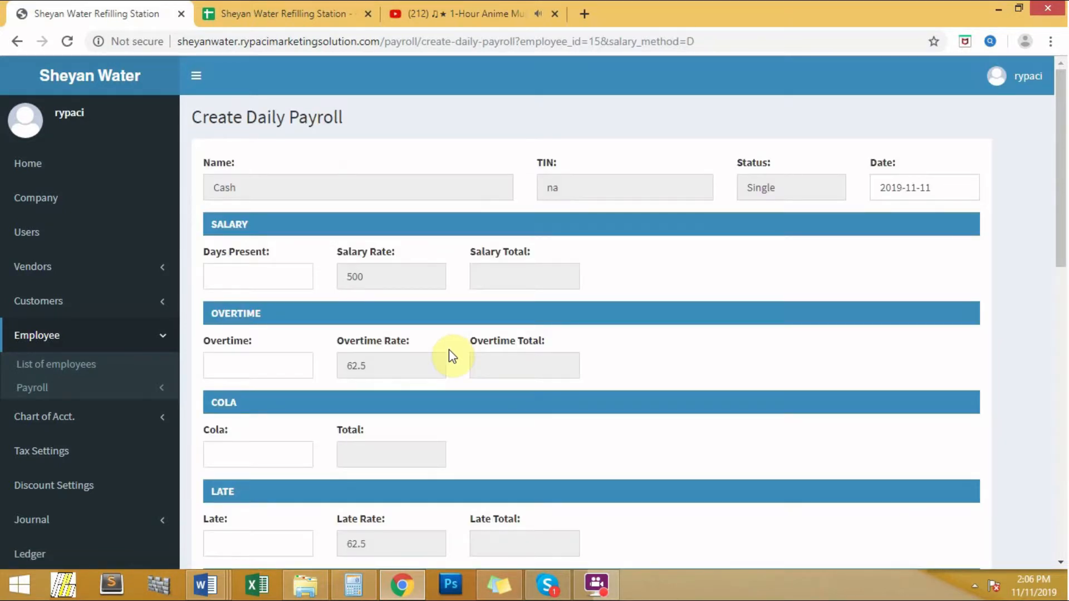
Enter 22 days present, 1 overtime, 750 COLA and 0 late
{"action": "left_click", "coordinate": [275, 272]}
{"action": "type", "text": "22"}
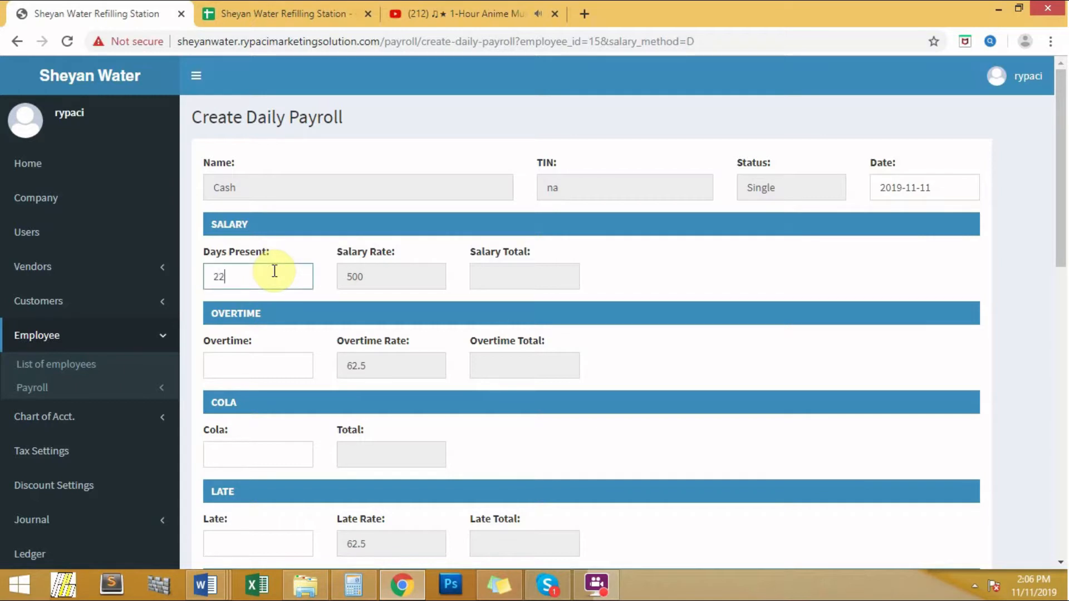
{"action": "left_click", "coordinate": [256, 363]}
{"action": "type", "text": "1"}
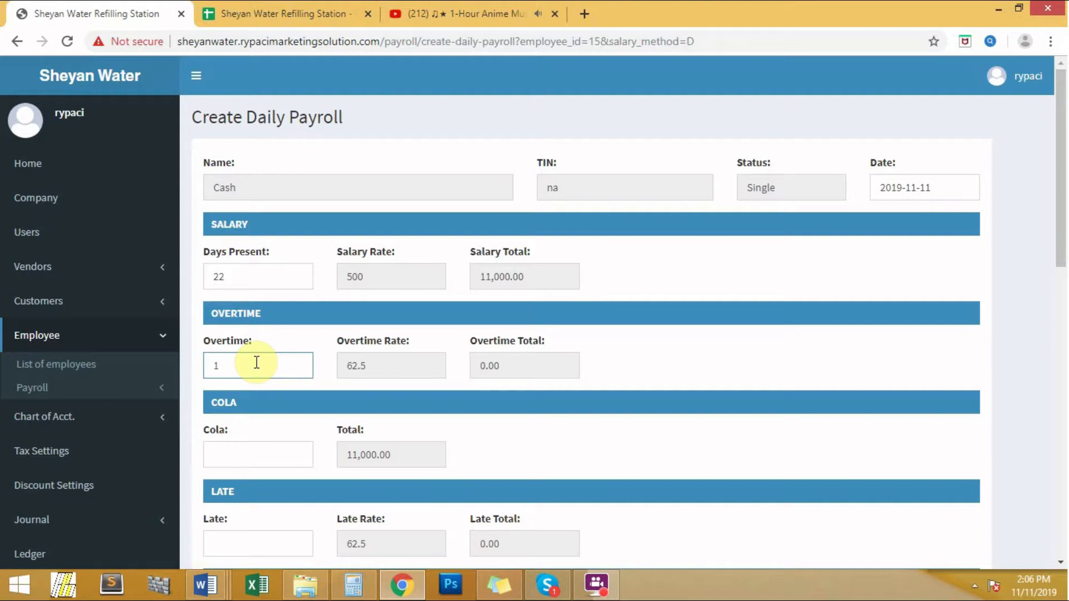
{"action": "left_click", "coordinate": [257, 446]}
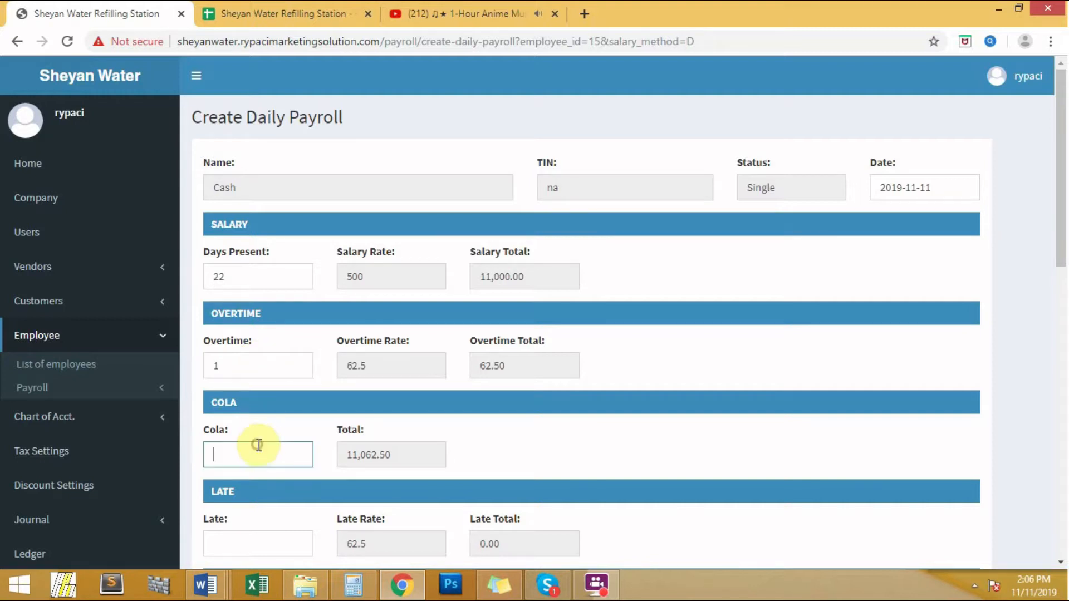
{"action": "type", "text": "750"}
{"action": "scroll", "coordinate": [267, 446], "scroll_direction": "down", "scroll_amount": 4}
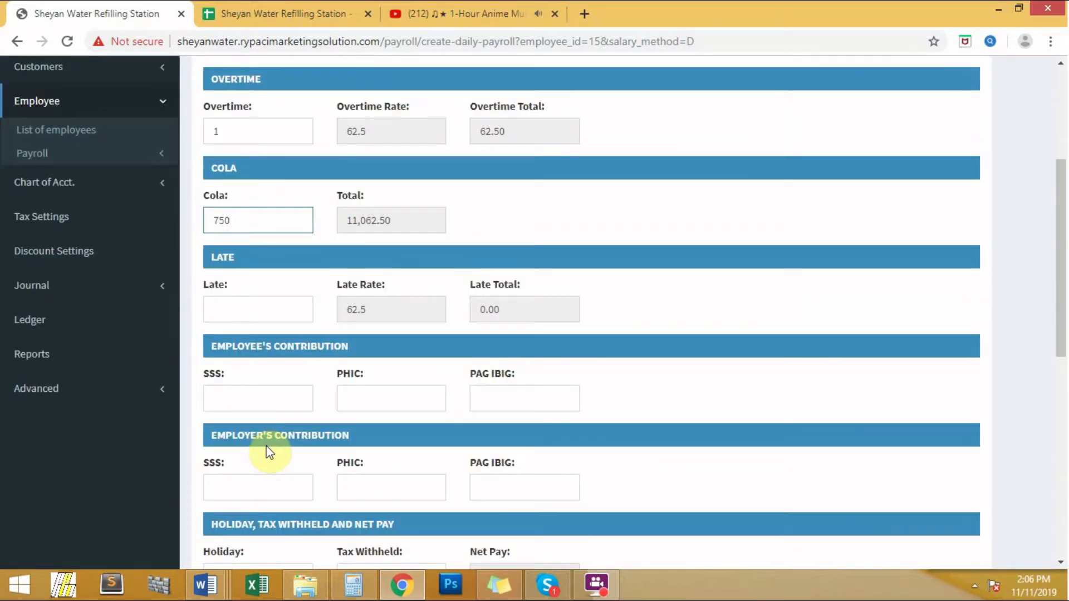
{"action": "left_click", "coordinate": [255, 310]}
{"action": "type", "text": "0"}
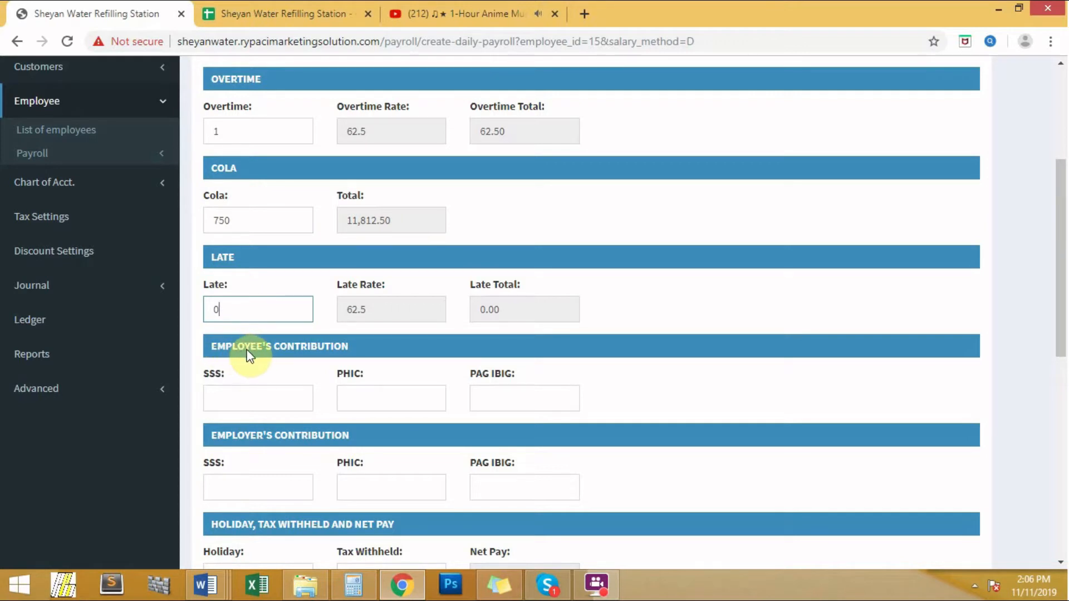
{"action": "left_click", "coordinate": [246, 397]}
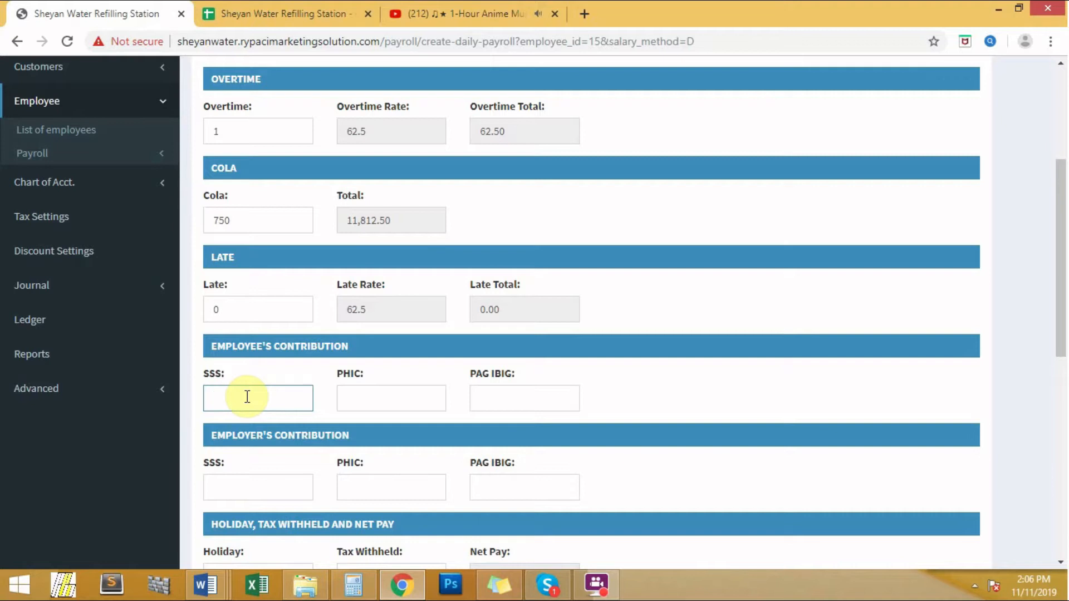
Enter employee contributions: SSS 111, PHIC 137.5, PAG IBIG 60
{"action": "type", "text": "111"}
{"action": "left_click", "coordinate": [360, 400]}
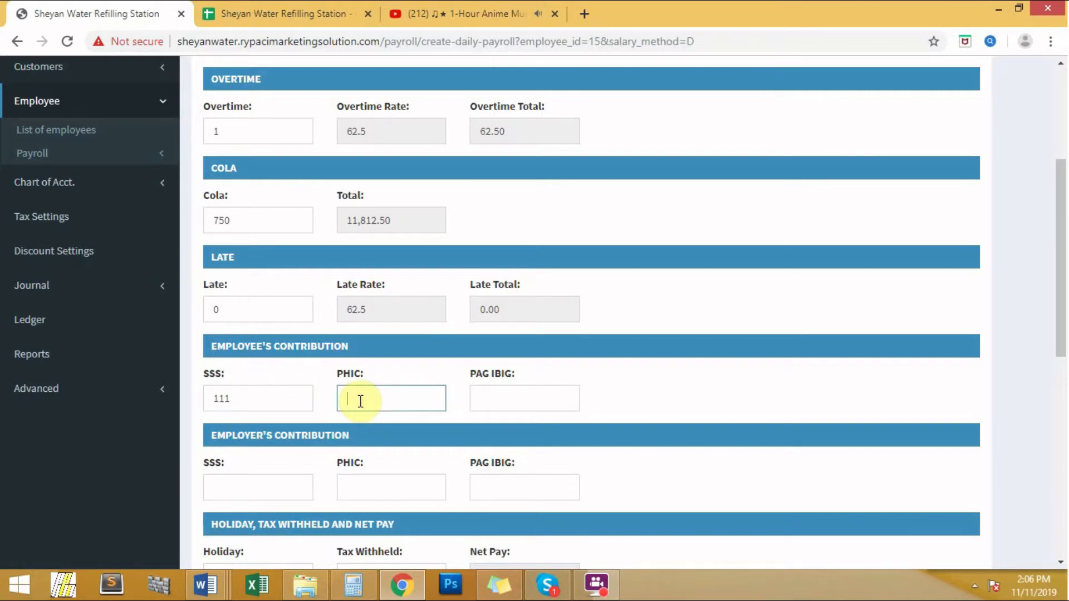
{"action": "type", "text": "137"}
{"action": "type", "text": "5."}
{"action": "key", "text": "BackSpace"}
{"action": "type", "text": ".5"}
{"action": "left_click", "coordinate": [503, 398]}
{"action": "type", "text": "60"}
Enter employer contributions: SSS 259, PHIC 135.5, PAG IBIG 60
{"action": "left_click", "coordinate": [269, 485]}
{"action": "type", "text": "259"}
{"action": "left_click", "coordinate": [370, 486]}
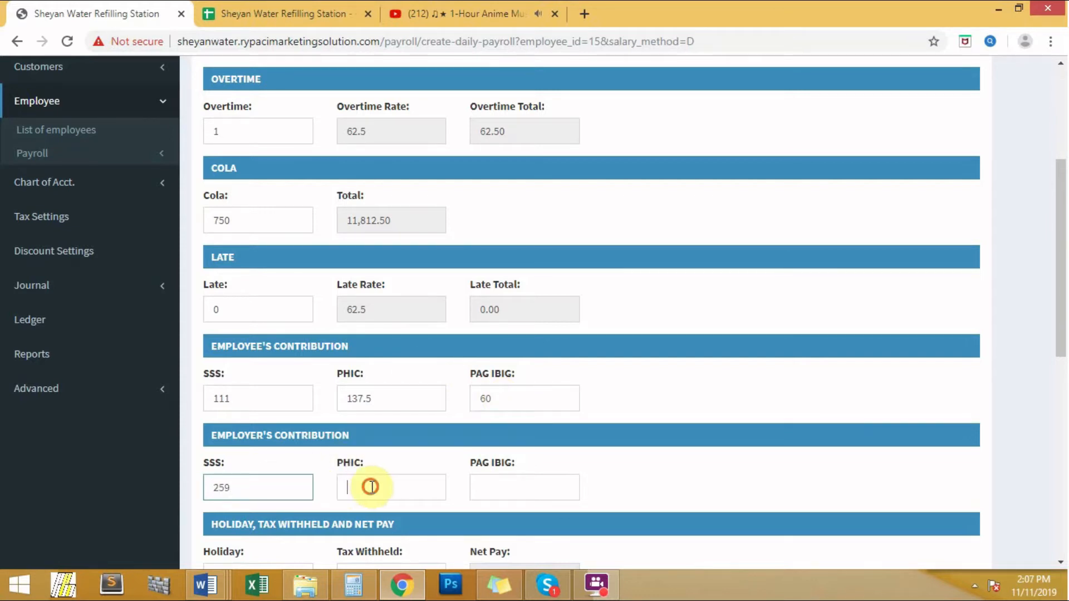
{"action": "type", "text": "135"}
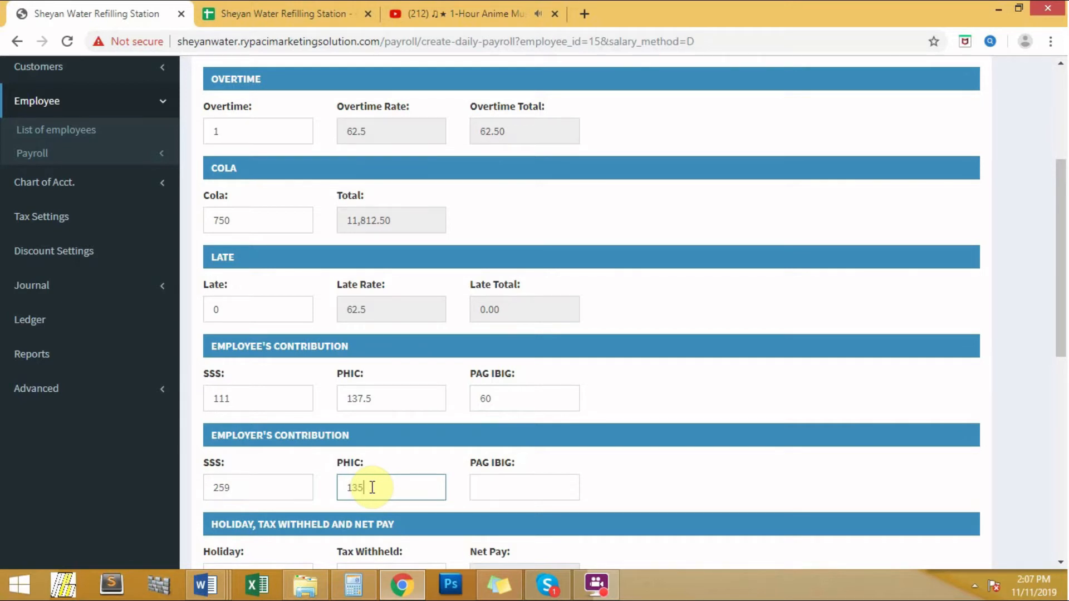
{"action": "type", "text": ".5"}
{"action": "left_click", "coordinate": [501, 496]}
{"action": "type", "text": "60"}
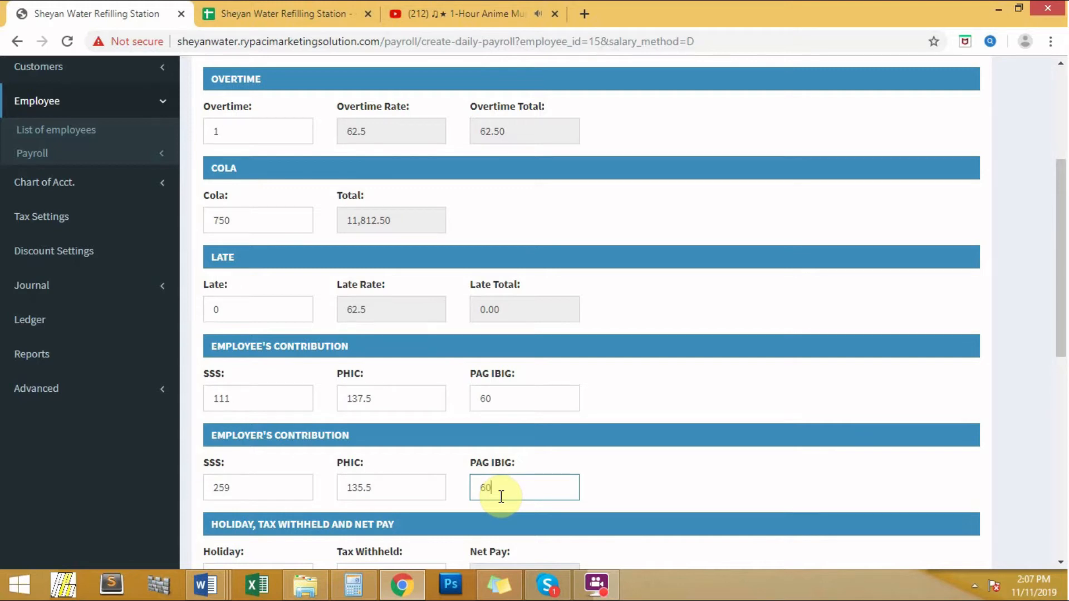
{"action": "scroll", "coordinate": [501, 496], "scroll_direction": "down", "scroll_amount": 1}
{"action": "scroll", "coordinate": [502, 498], "scroll_direction": "down", "scroll_amount": 2}
{"action": "left_click", "coordinate": [271, 340]}
Set holiday and tax withheld to 0, and confirm the accounts balance at 12,267.00
{"action": "type", "text": "0"}
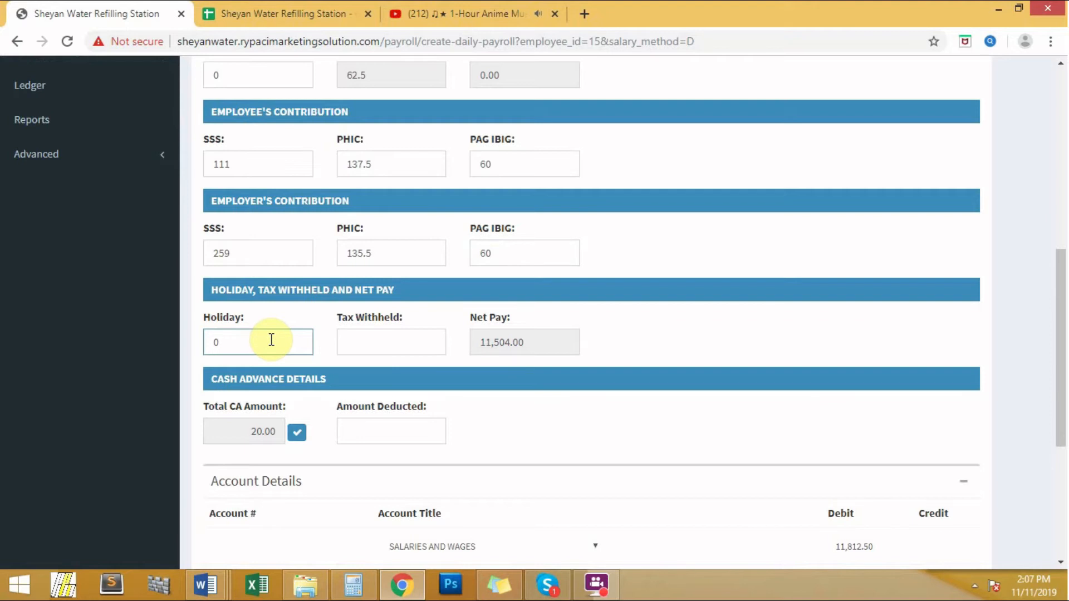
{"action": "left_click", "coordinate": [349, 341]}
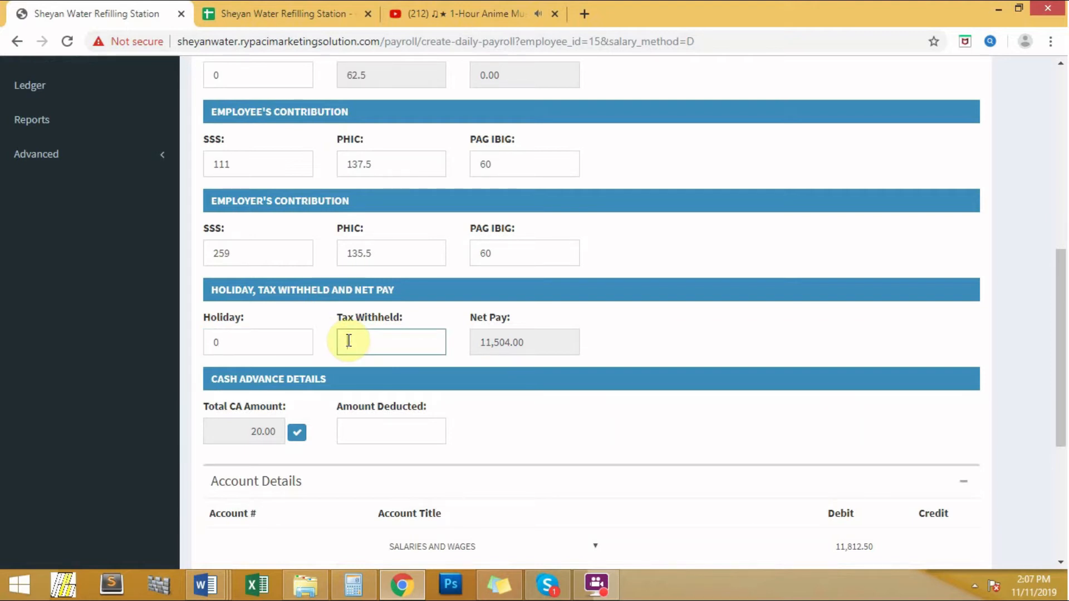
{"action": "type", "text": "0"}
{"action": "scroll", "coordinate": [256, 401], "scroll_direction": "down", "scroll_amount": 1}
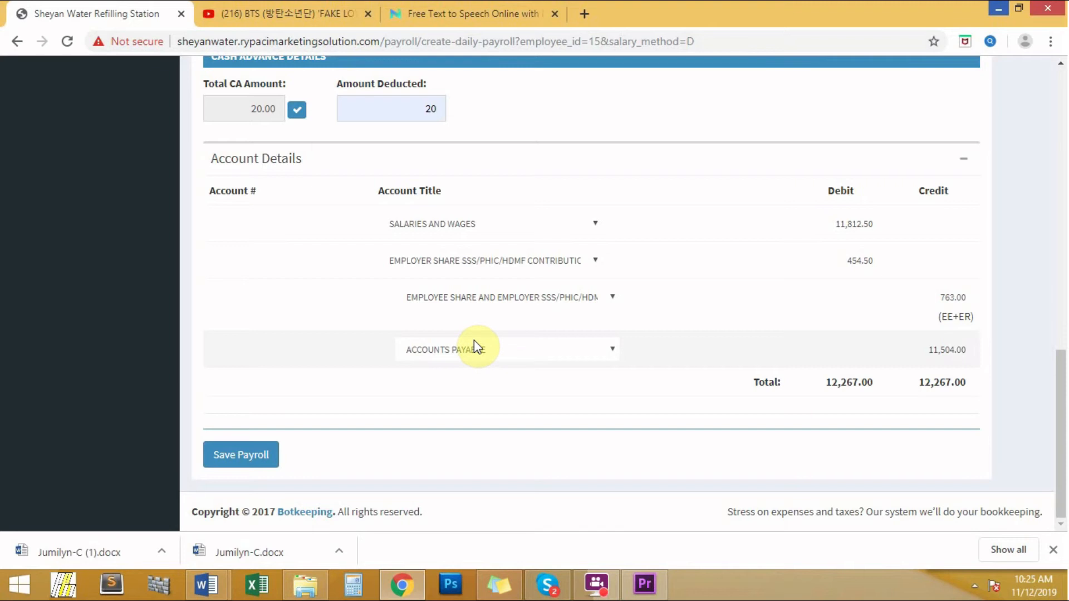
Save the completed daily payroll for Cash with Save Payroll
{"action": "left_click", "coordinate": [242, 464]}
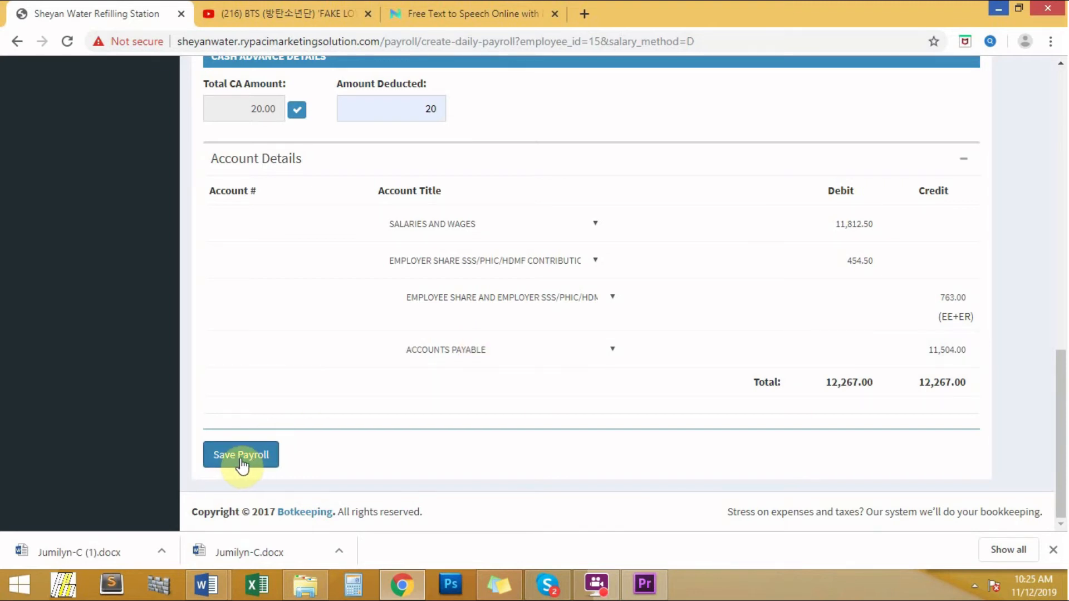